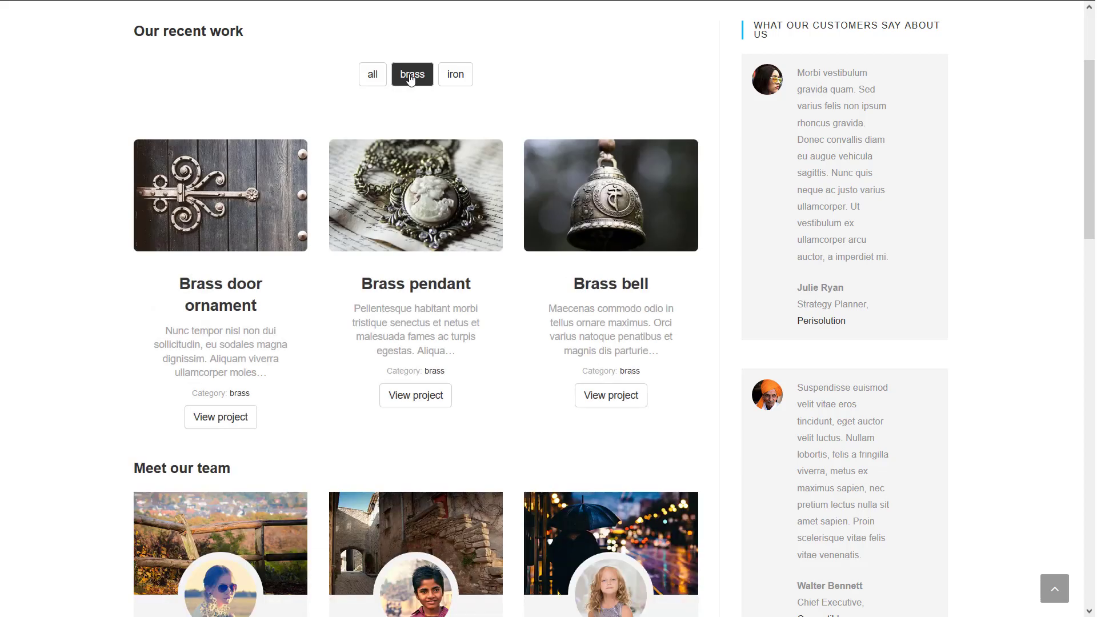
Filter the homepage's recent work grid by category, then scroll down to Meet our team.
{"action": "left_click", "coordinate": [456, 79]}
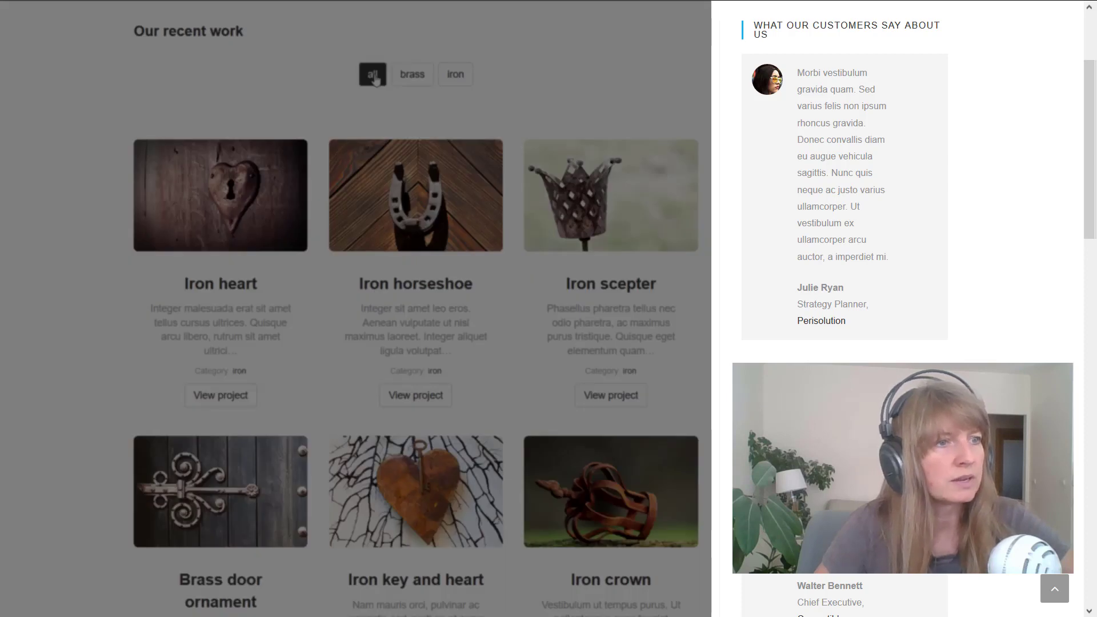
{"action": "scroll", "coordinate": [1073, 284], "scroll_direction": "down", "scroll_amount": 9}
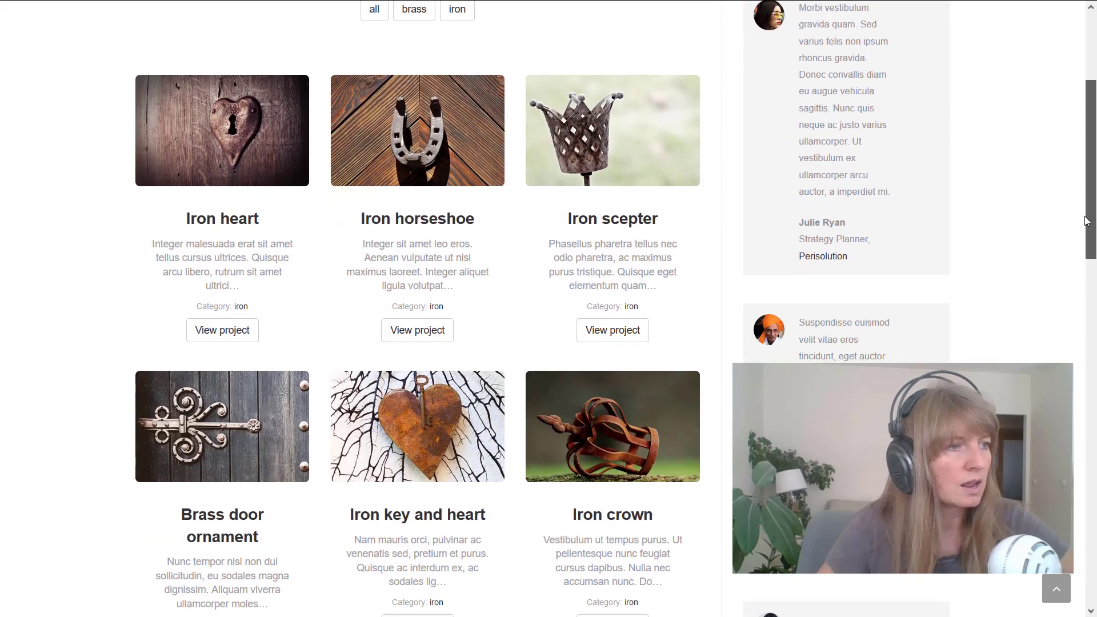
{"action": "scroll", "coordinate": [1059, 363], "scroll_direction": "down", "scroll_amount": 4}
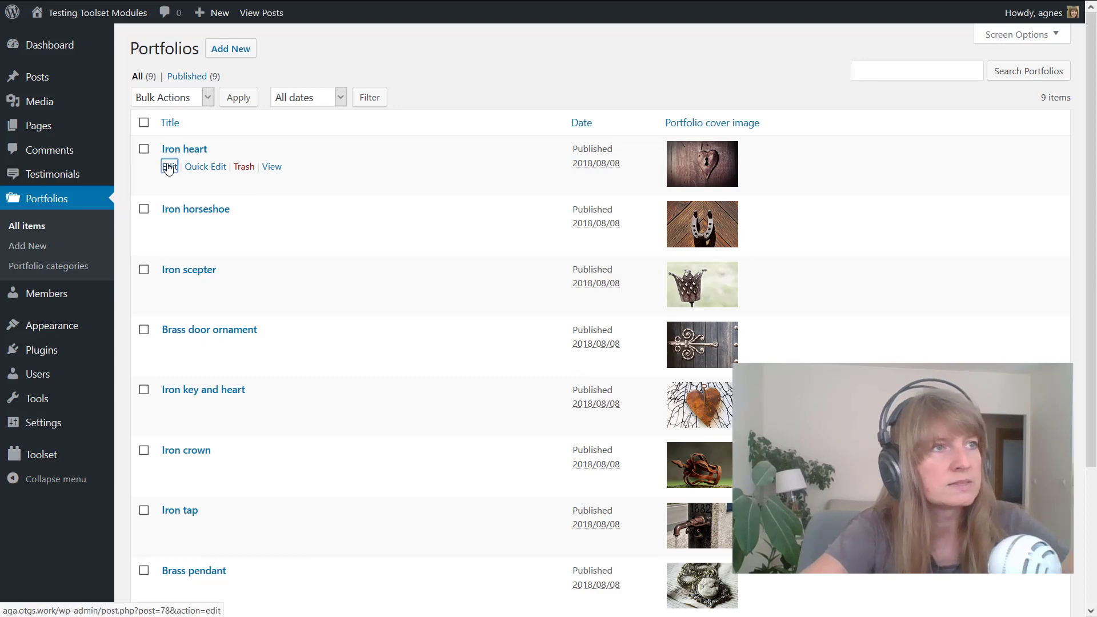
Edit the Iron heart portfolio item and scroll down to its Field Group for Portfolios.
{"action": "left_click", "coordinate": [166, 165]}
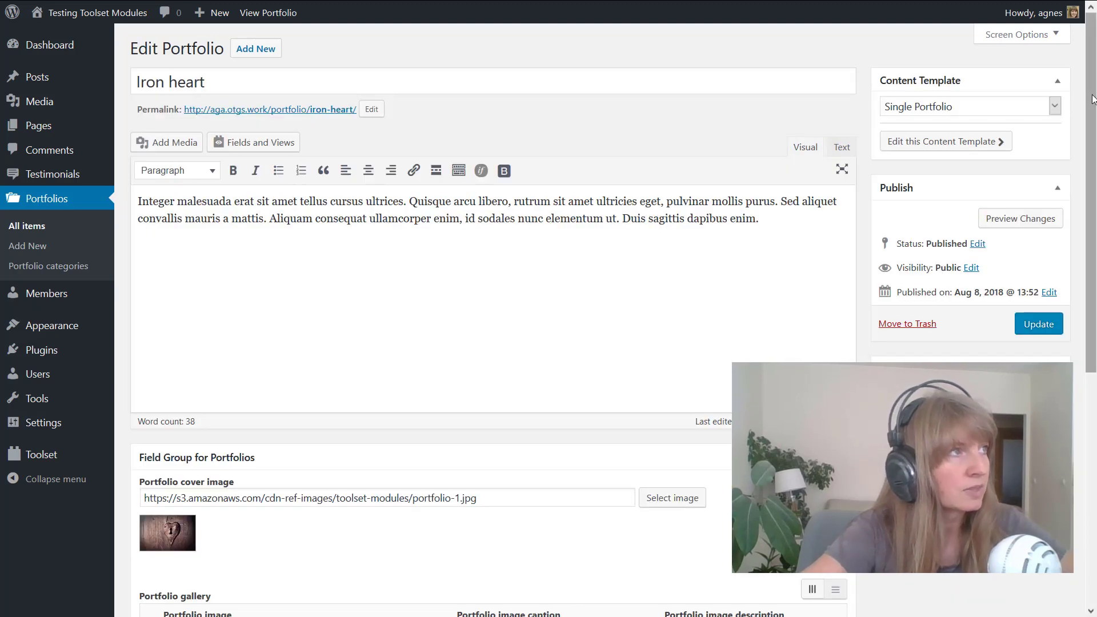
{"action": "left_click_drag", "start_coordinate": [1091, 98], "coordinate": [1095, 316]}
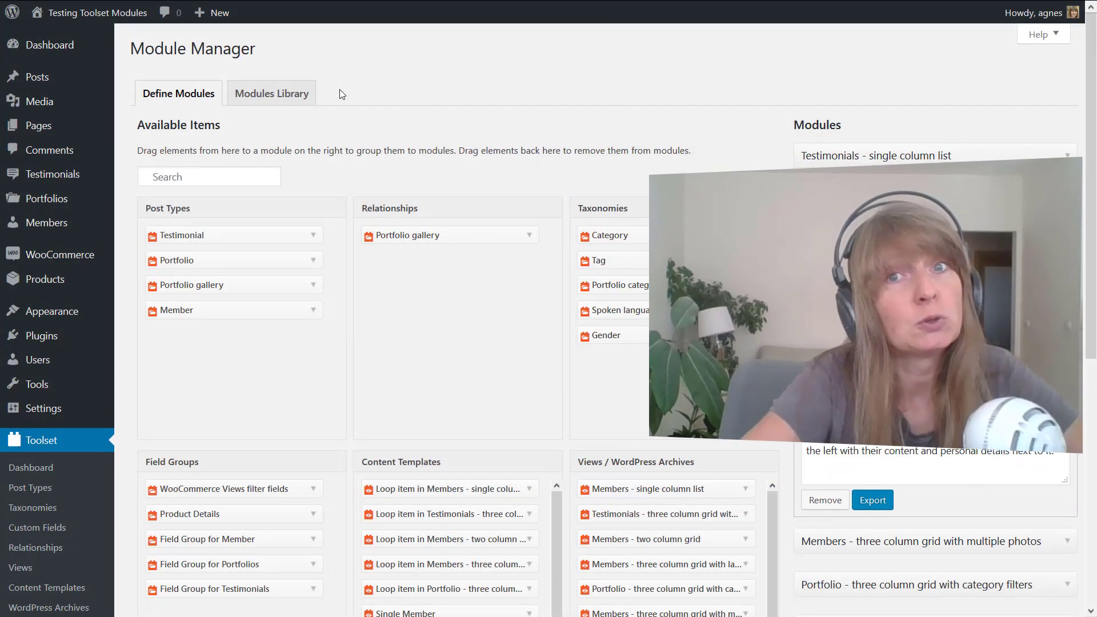
Browse the Modules Library, scrolling past the Portfolio and Testimonials modules.
{"action": "left_click", "coordinate": [295, 95]}
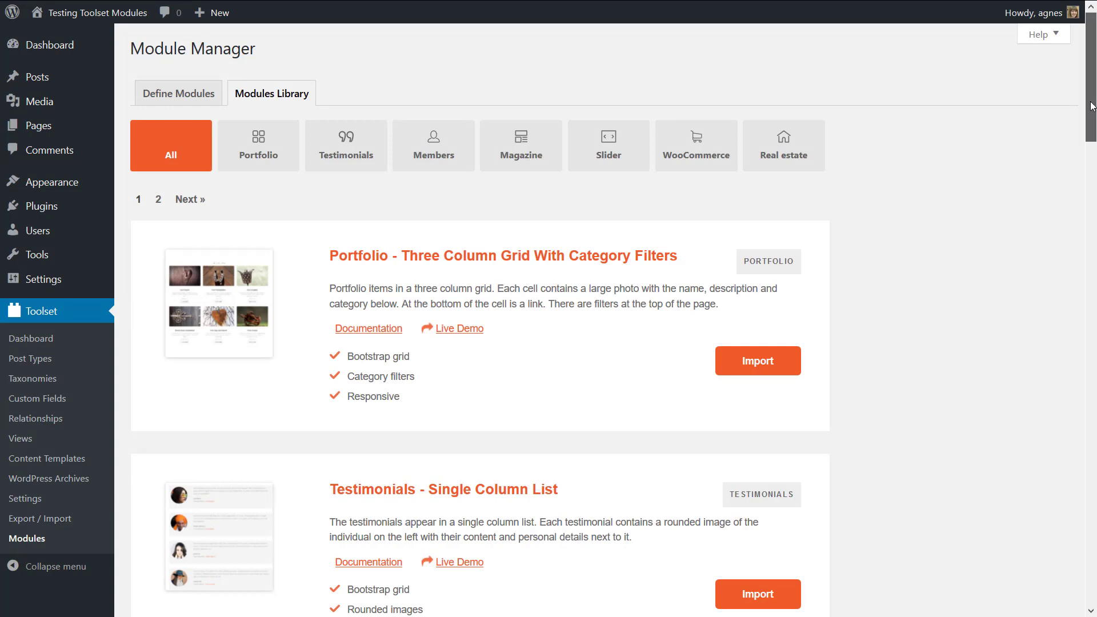
{"action": "left_click_drag", "start_coordinate": [1091, 105], "coordinate": [1045, 263]}
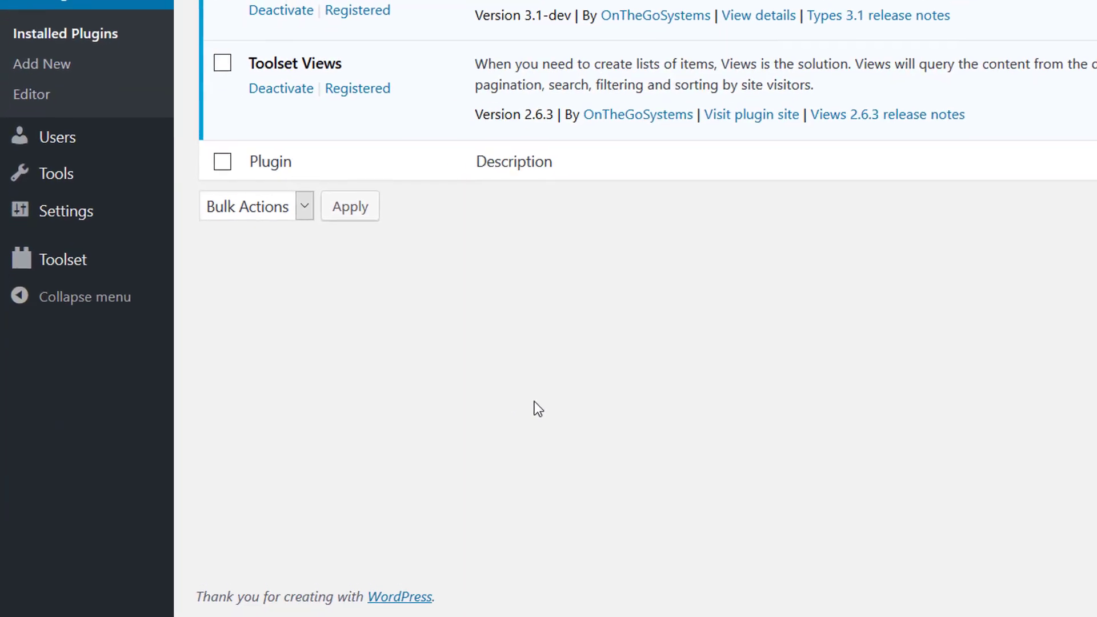
Go to Toolset > Modules and switch to the Modules Library.
{"action": "mouse_move", "coordinate": [147, 274]}
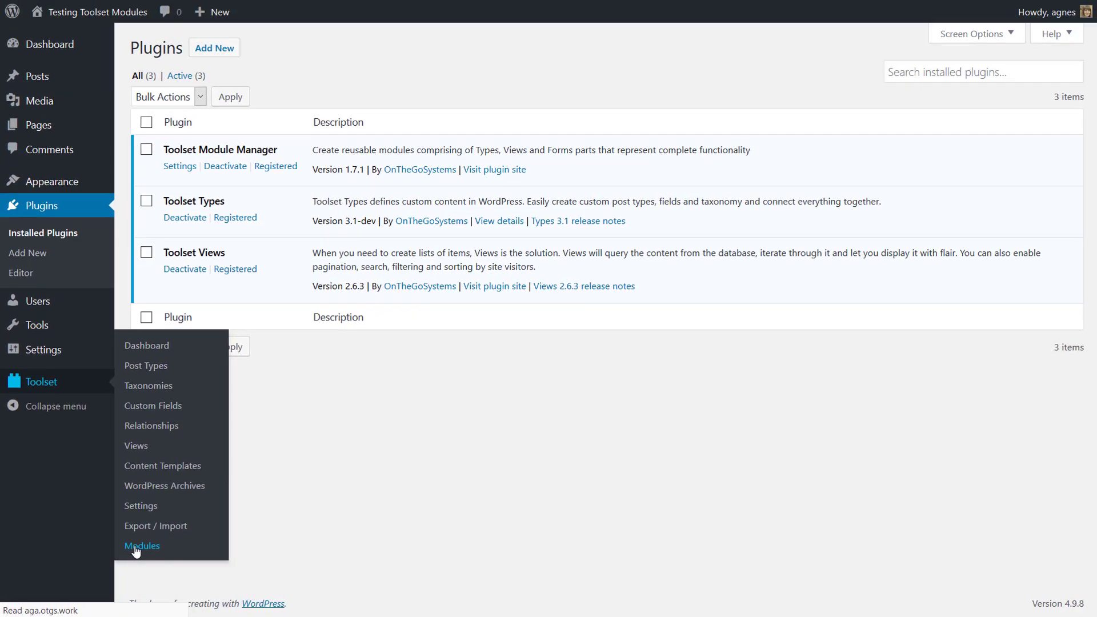
{"action": "left_click", "coordinate": [207, 510]}
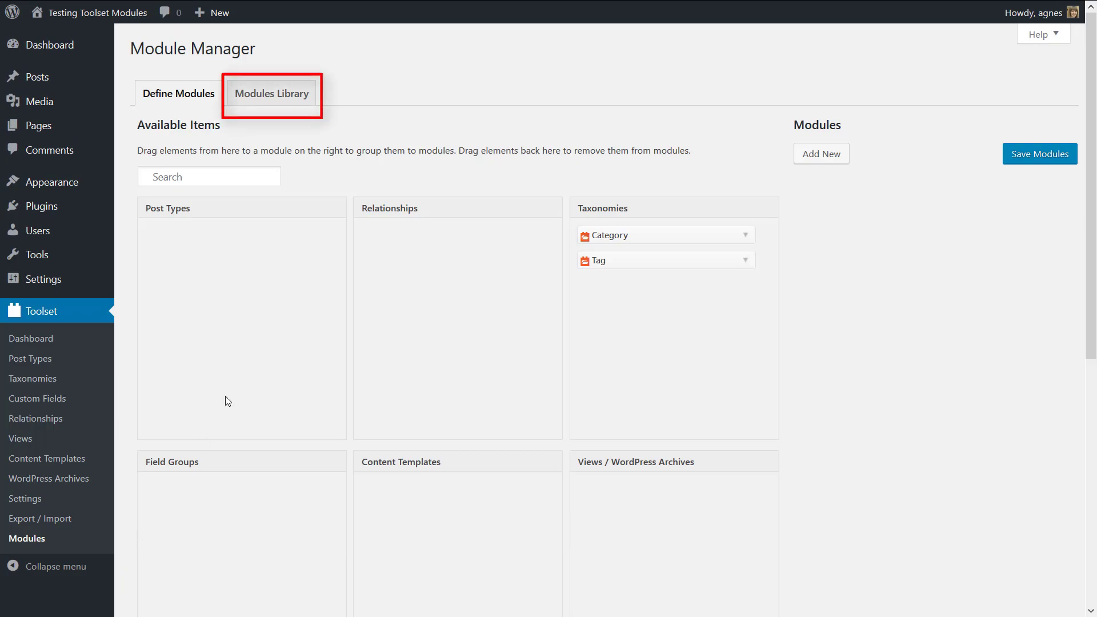
{"action": "left_click", "coordinate": [294, 106]}
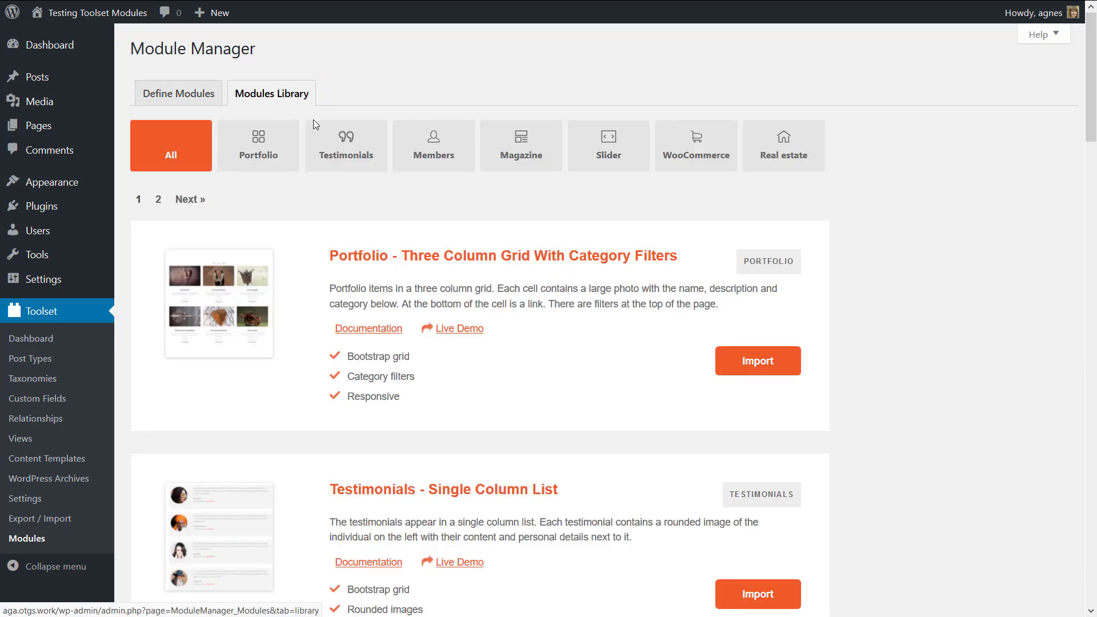
Filter the library to Testimonials modules and preview the larger-photos grid thumbnail.
{"action": "left_click", "coordinate": [320, 143]}
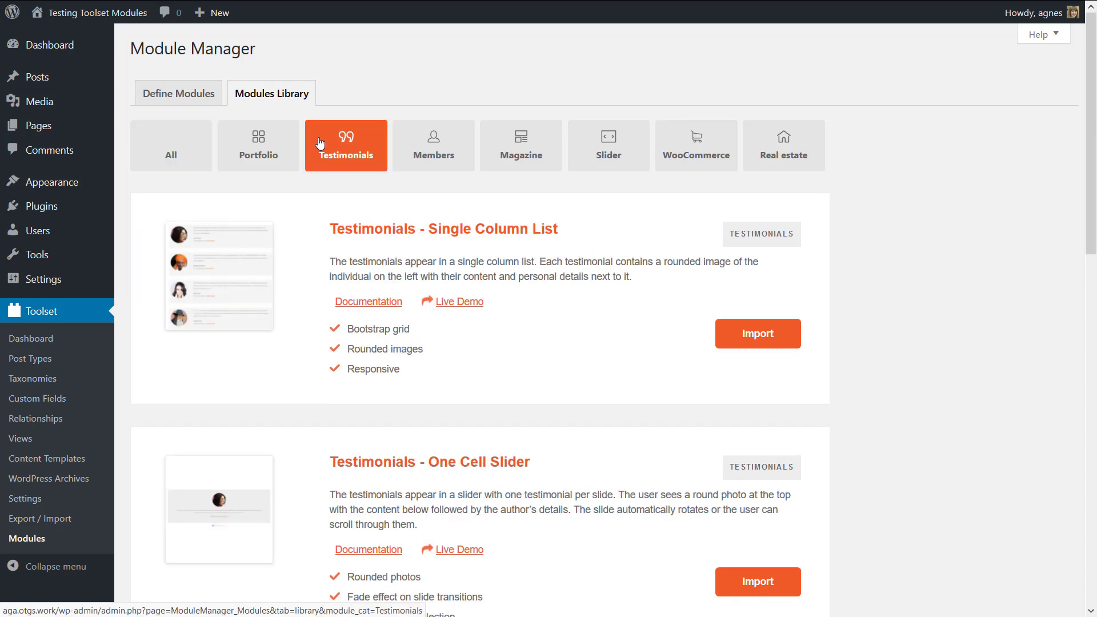
{"action": "left_click_drag", "start_coordinate": [1093, 214], "coordinate": [1083, 479]}
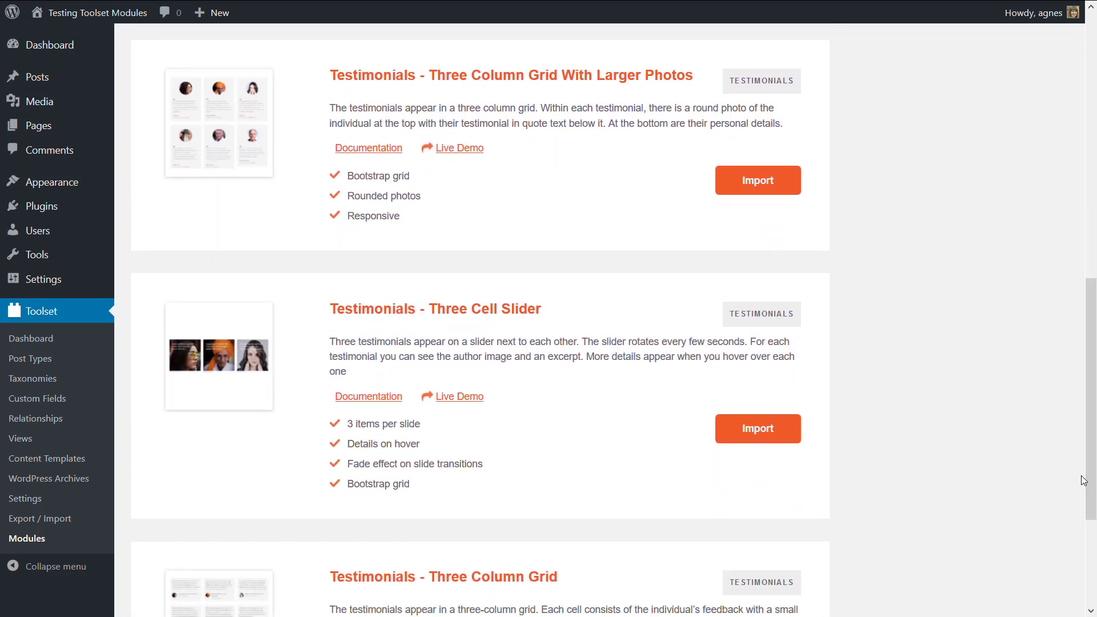
{"action": "left_click", "coordinate": [212, 157]}
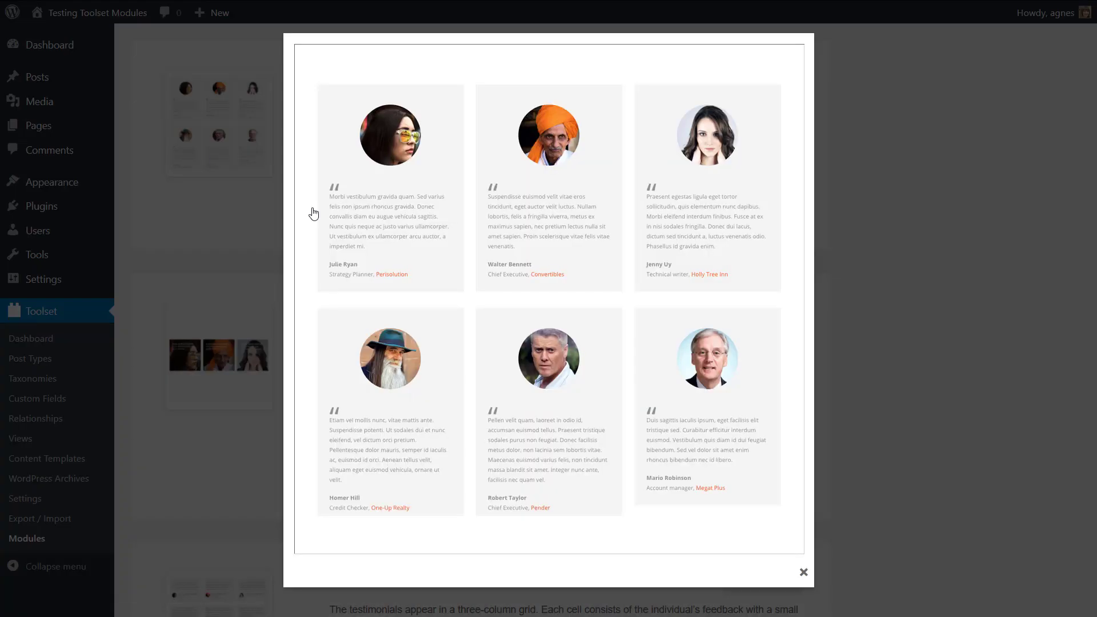
{"action": "left_click", "coordinate": [803, 572]}
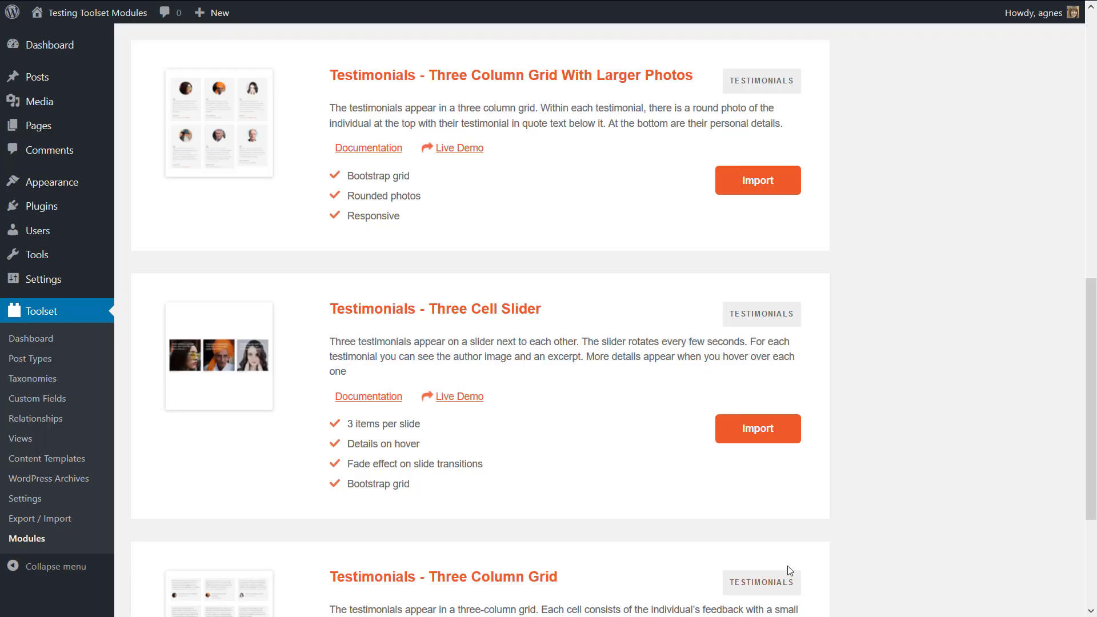
Check the live demo, then start importing Three Column Grid With Larger Photos.
{"action": "left_click", "coordinate": [460, 149]}
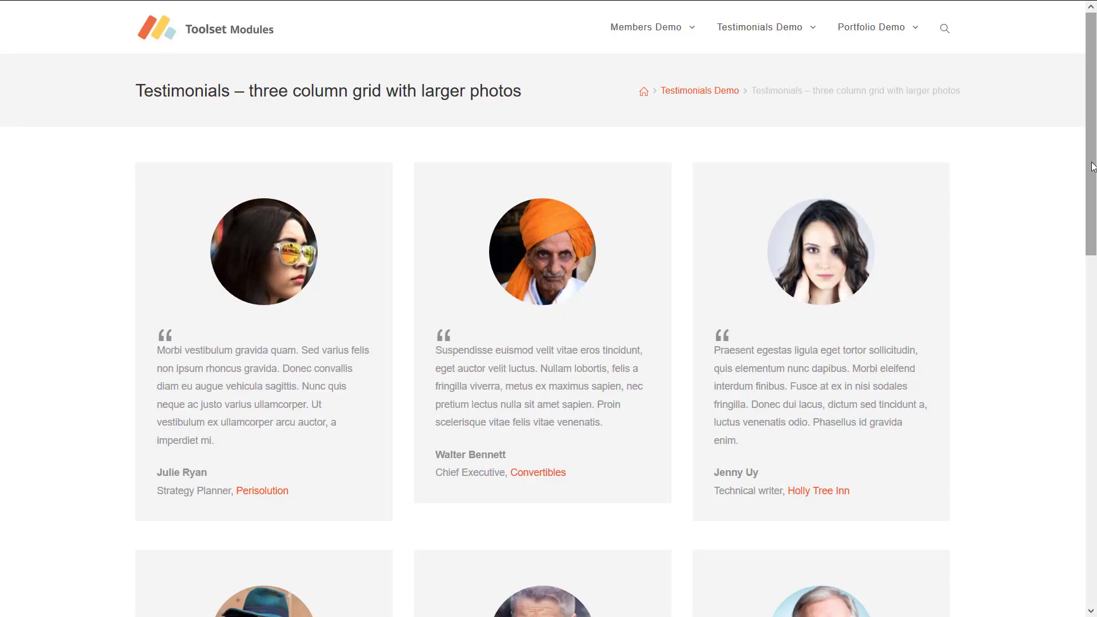
{"action": "left_click_drag", "start_coordinate": [1092, 166], "coordinate": [1094, 346]}
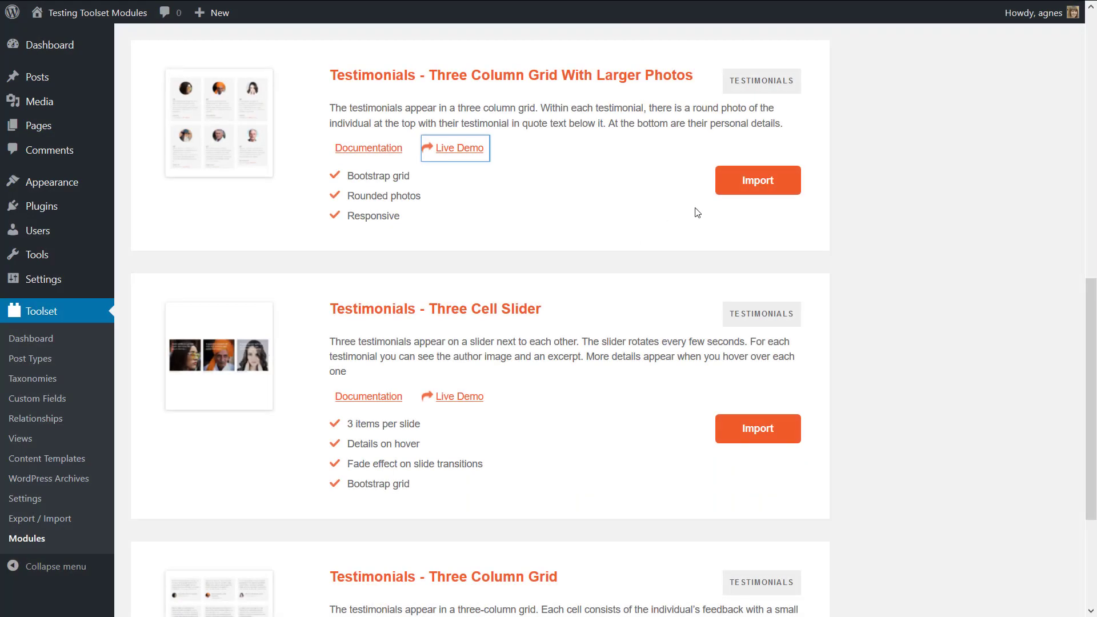
{"action": "left_click", "coordinate": [745, 188]}
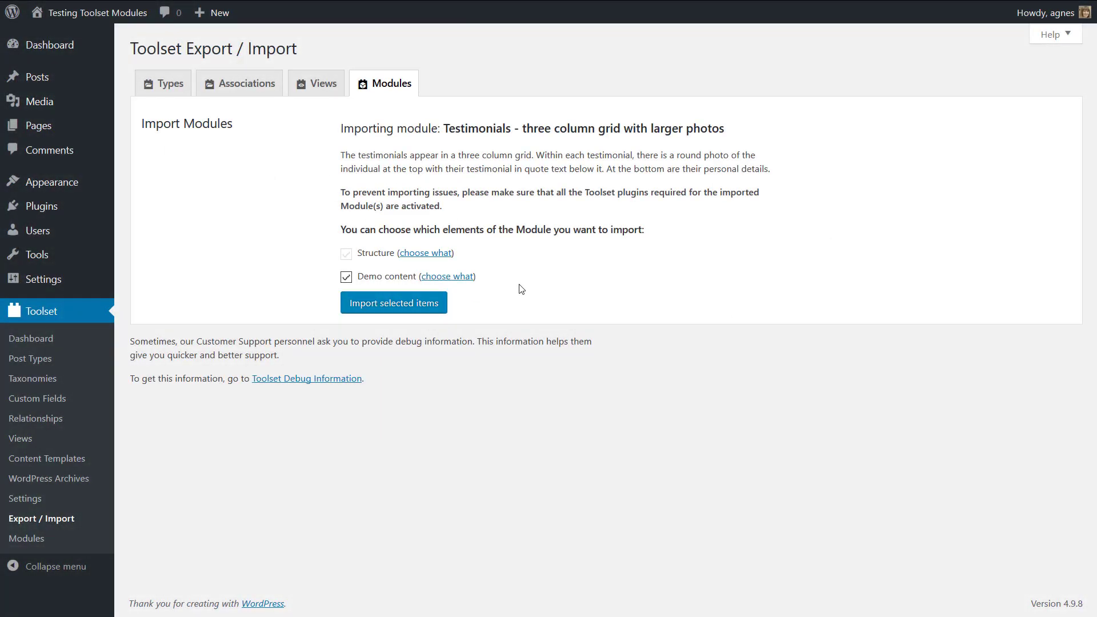
Review the structure items, then import the module's structure and demo content.
{"action": "left_click", "coordinate": [441, 255]}
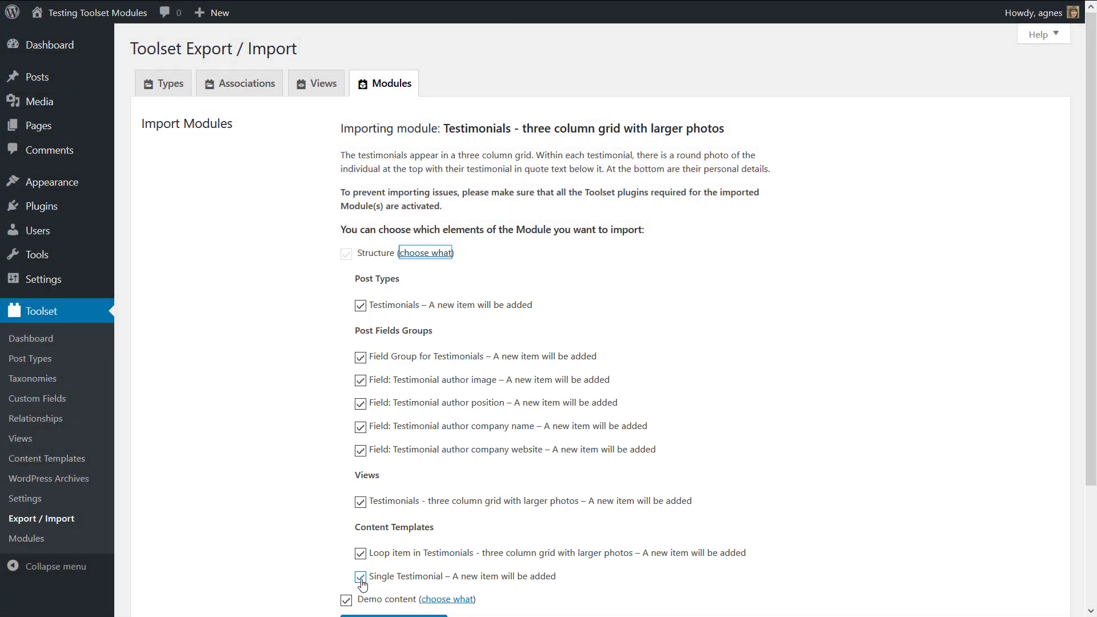
{"action": "left_click", "coordinate": [438, 254]}
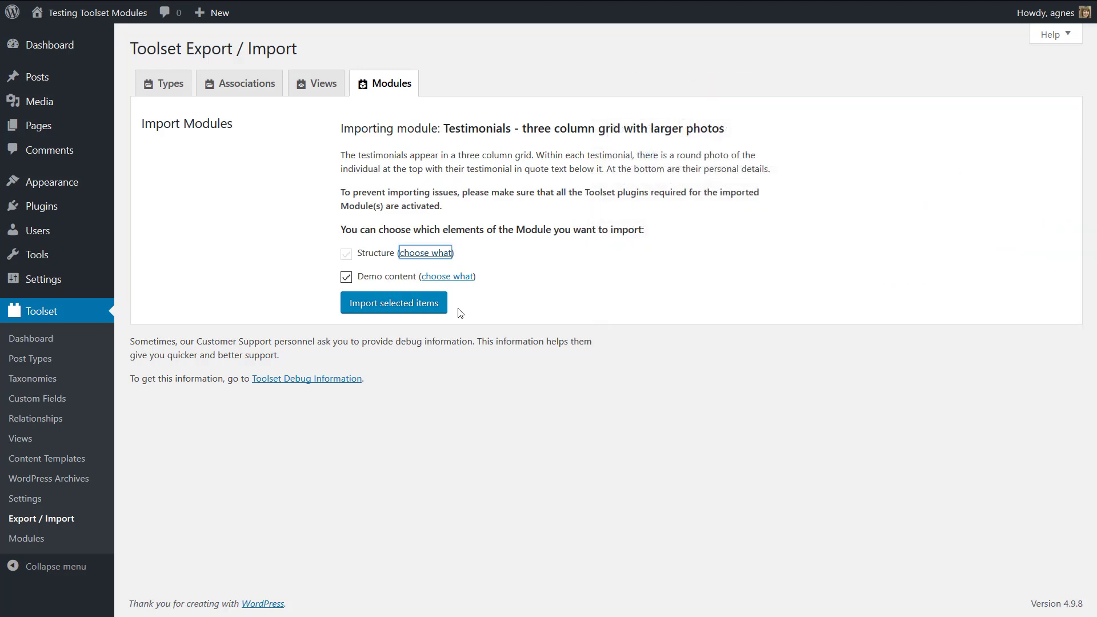
{"action": "left_click", "coordinate": [423, 308]}
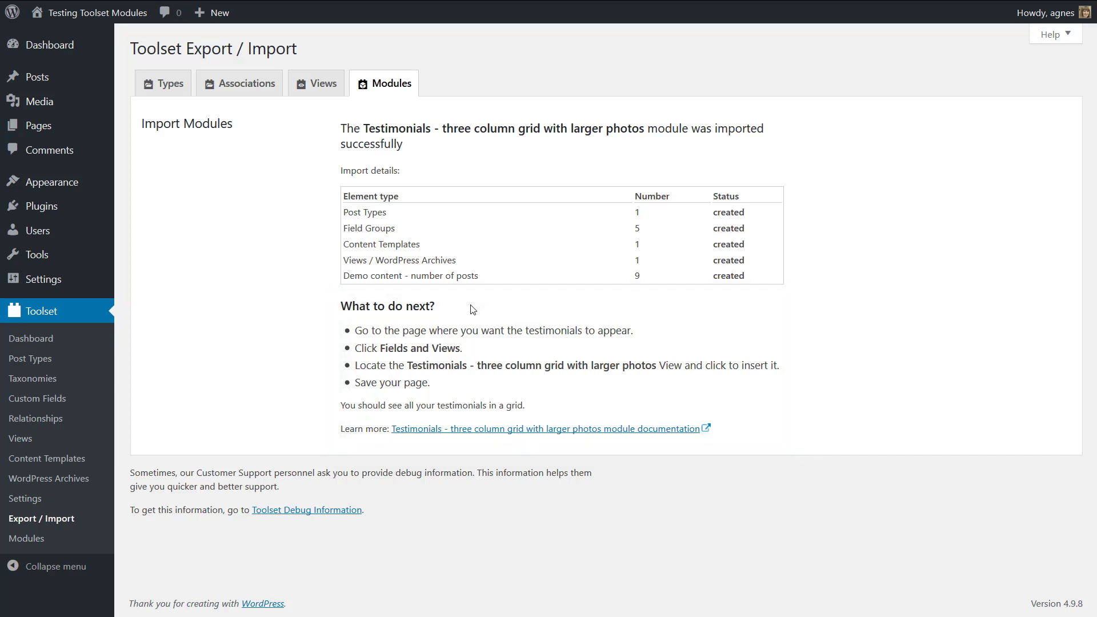
Insert the Testimonials three-column grid View shortcode into the Homepage and preview it.
{"action": "left_click", "coordinate": [78, 131]}
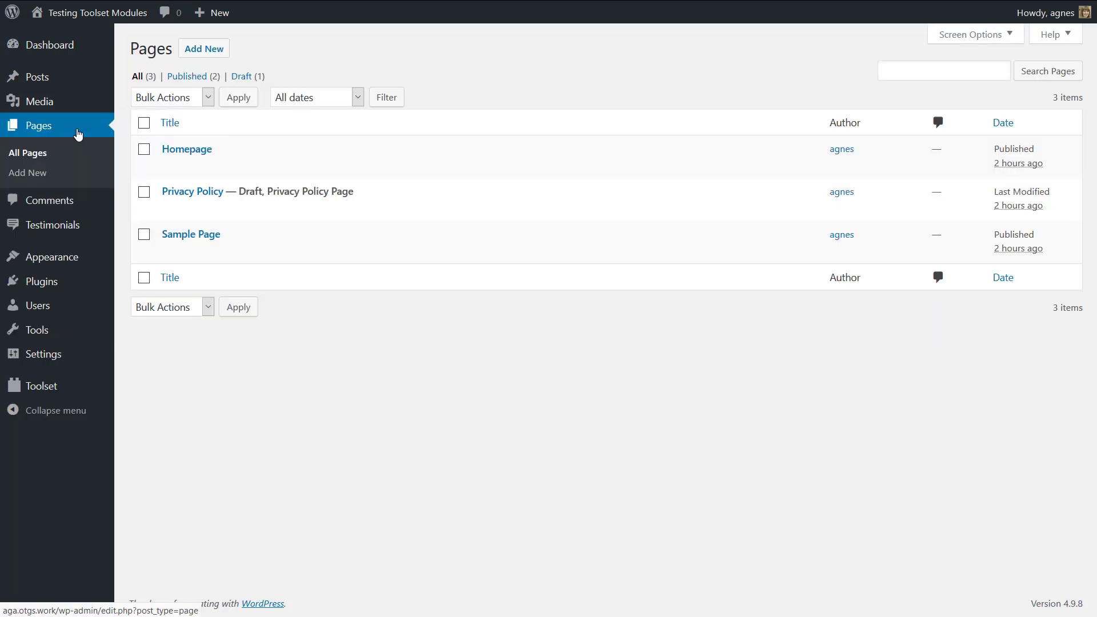
{"action": "left_click", "coordinate": [170, 166]}
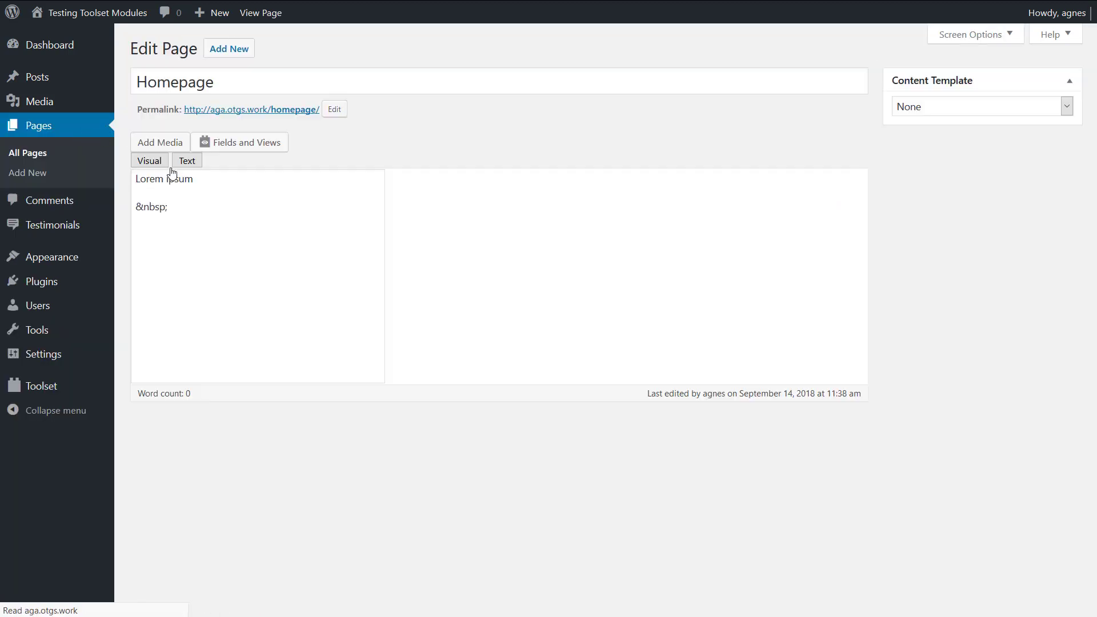
{"action": "left_click", "coordinate": [265, 147]}
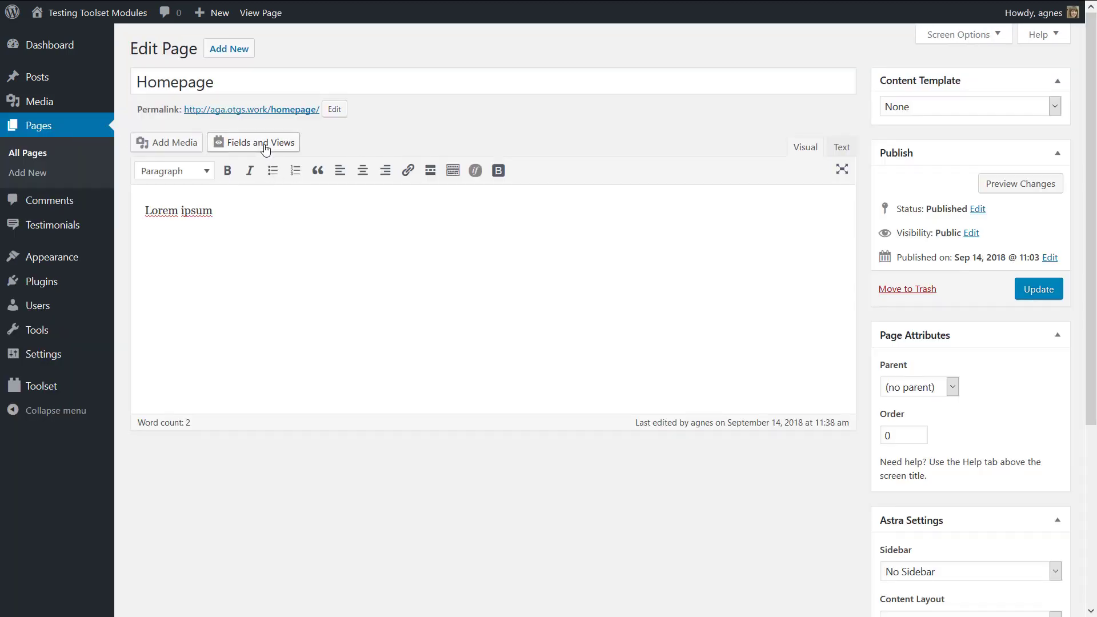
{"action": "left_click", "coordinate": [265, 148]}
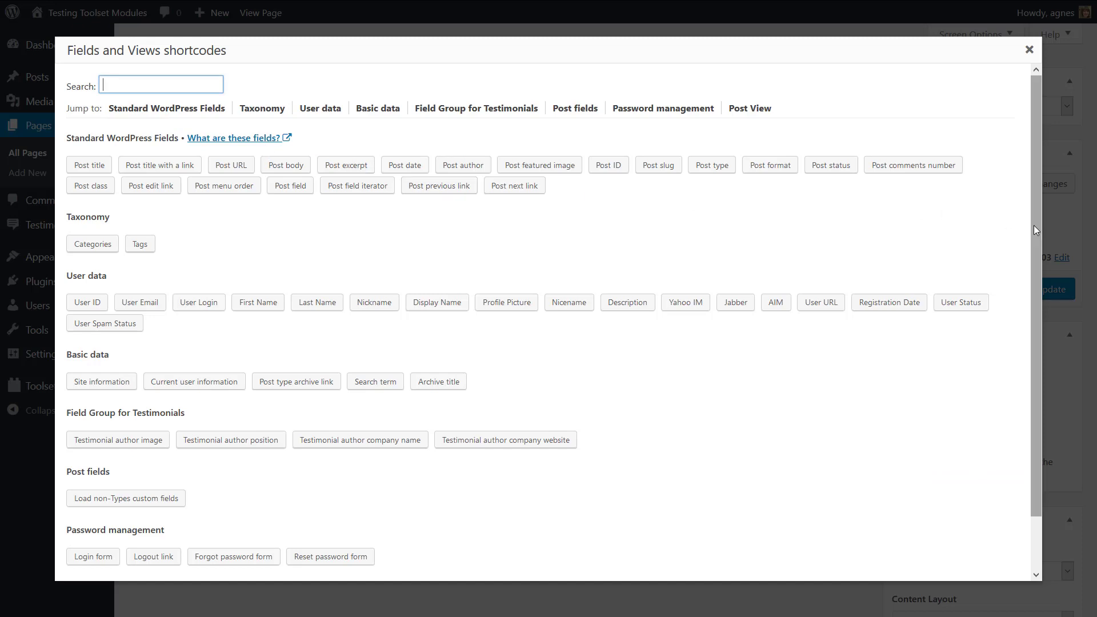
{"action": "scroll", "coordinate": [1034, 225], "scroll_direction": "down", "scroll_amount": 1}
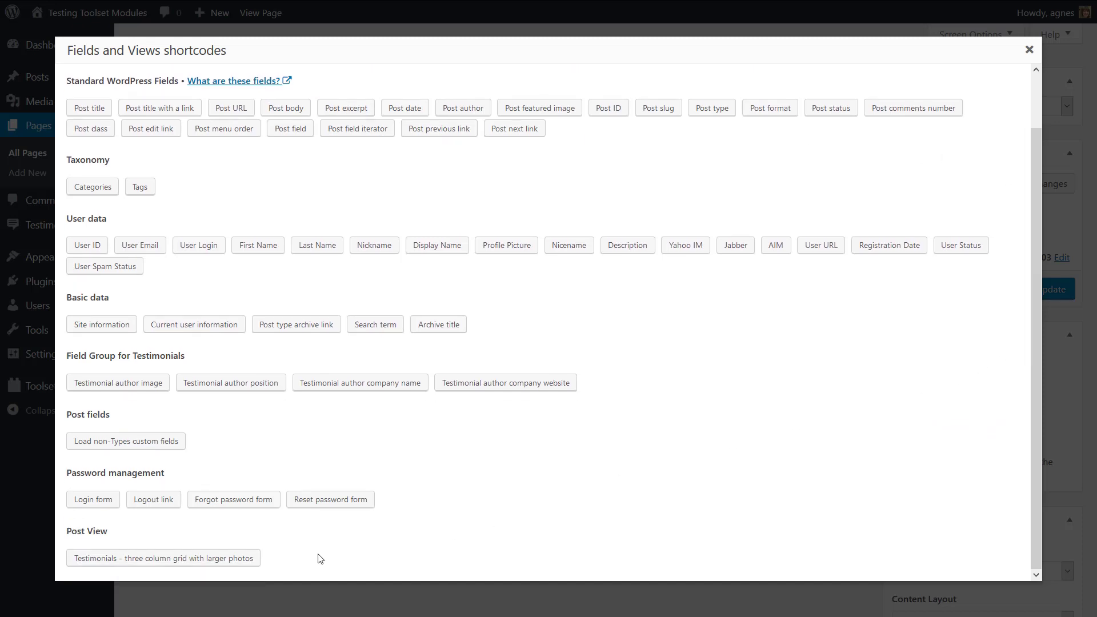
{"action": "left_click", "coordinate": [242, 559]}
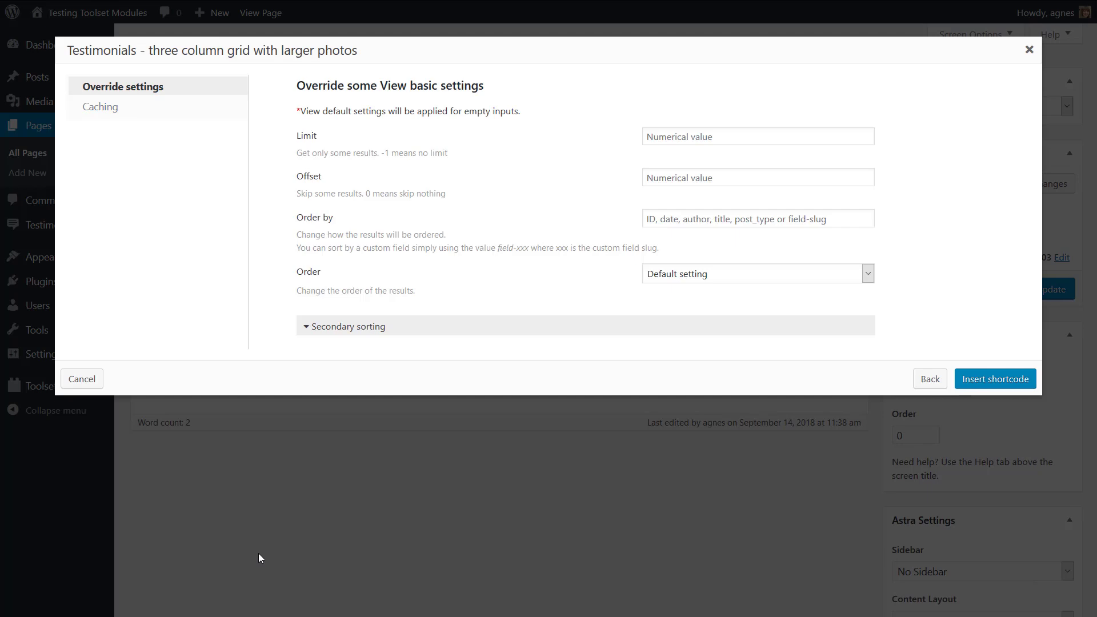
{"action": "left_click", "coordinate": [991, 380]}
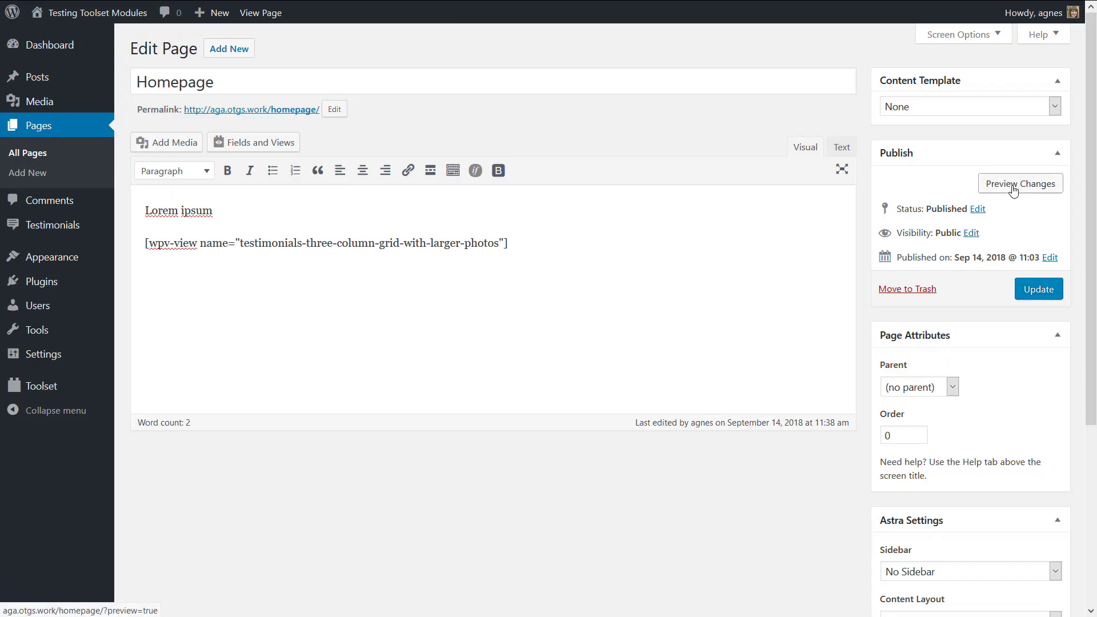
{"action": "left_click", "coordinate": [1013, 189]}
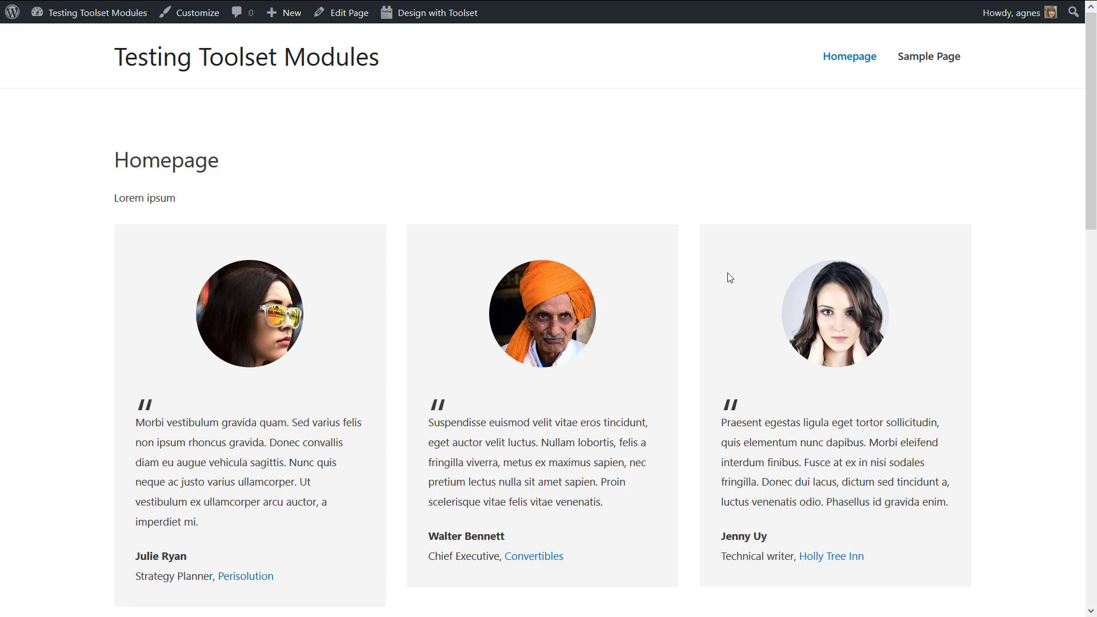
Scroll the Homepage preview down to the second row of testimonials.
{"action": "left_click_drag", "start_coordinate": [1092, 204], "coordinate": [1092, 497]}
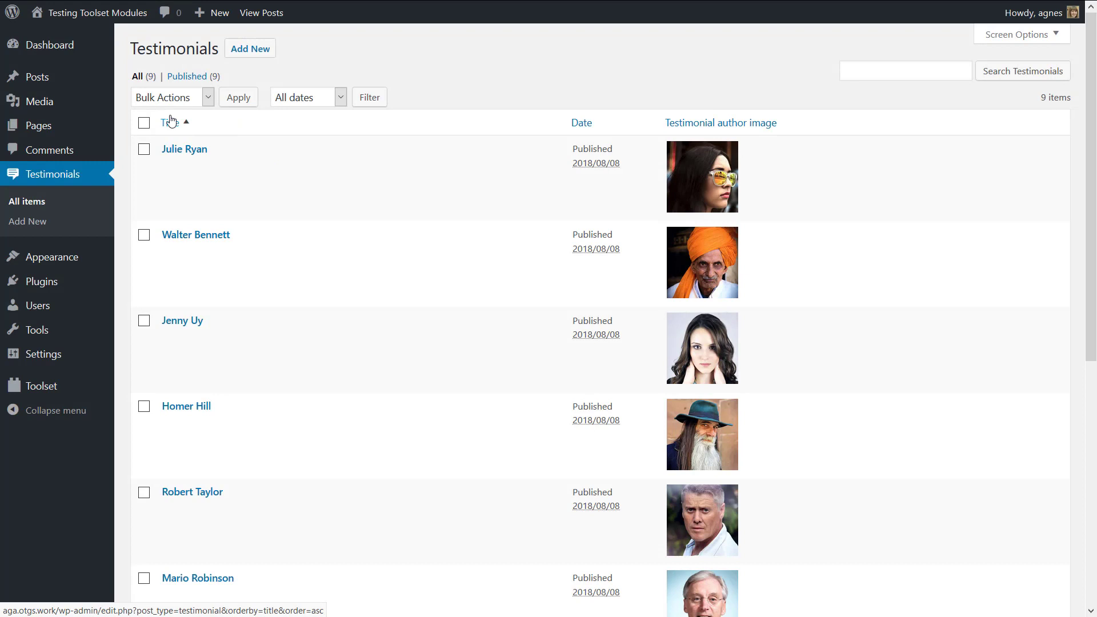
Select all testimonials and choose trashing as the bulk action.
{"action": "left_click", "coordinate": [144, 123]}
{"action": "left_click", "coordinate": [208, 97]}
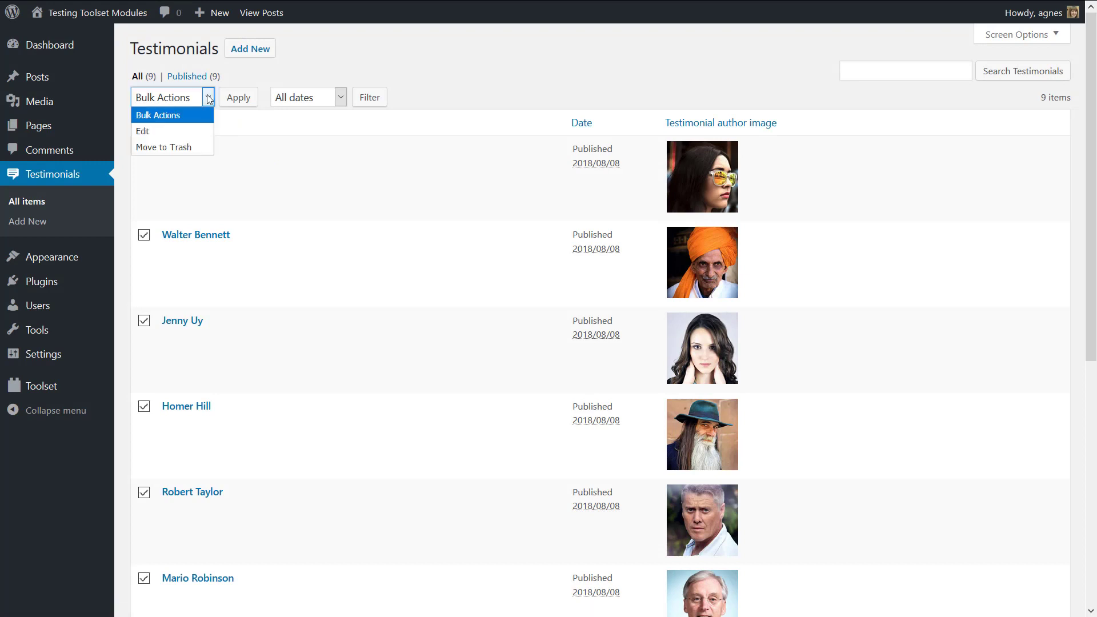
{"action": "left_click", "coordinate": [188, 147]}
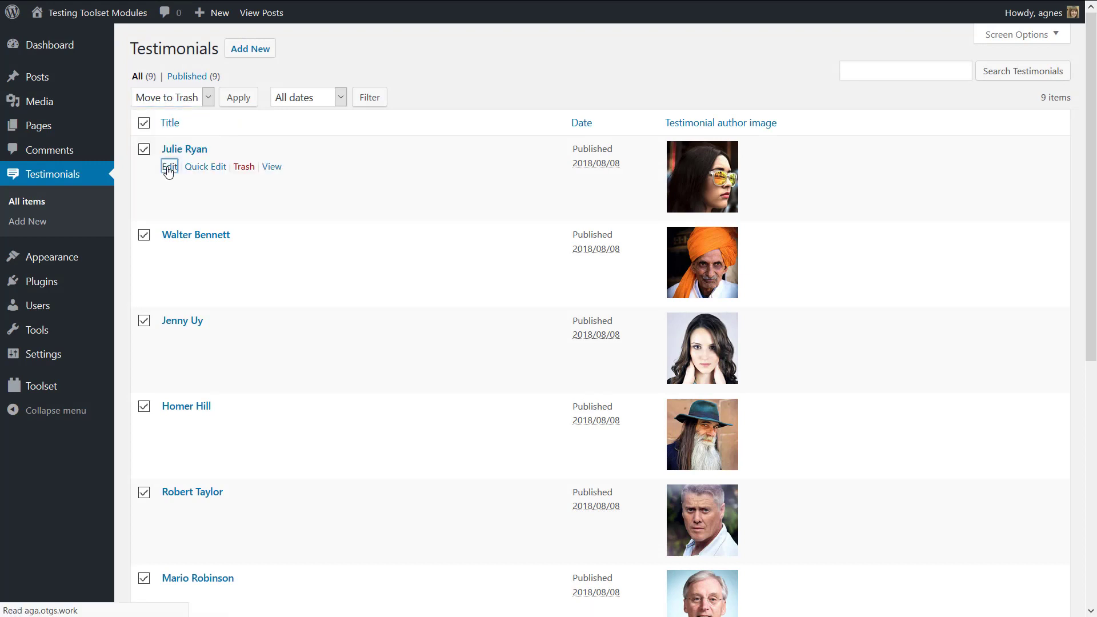
{"action": "scroll", "coordinate": [1094, 224], "scroll_direction": "down", "scroll_amount": 3}
{"action": "scroll", "coordinate": [1095, 224], "scroll_direction": "down", "scroll_amount": 1}
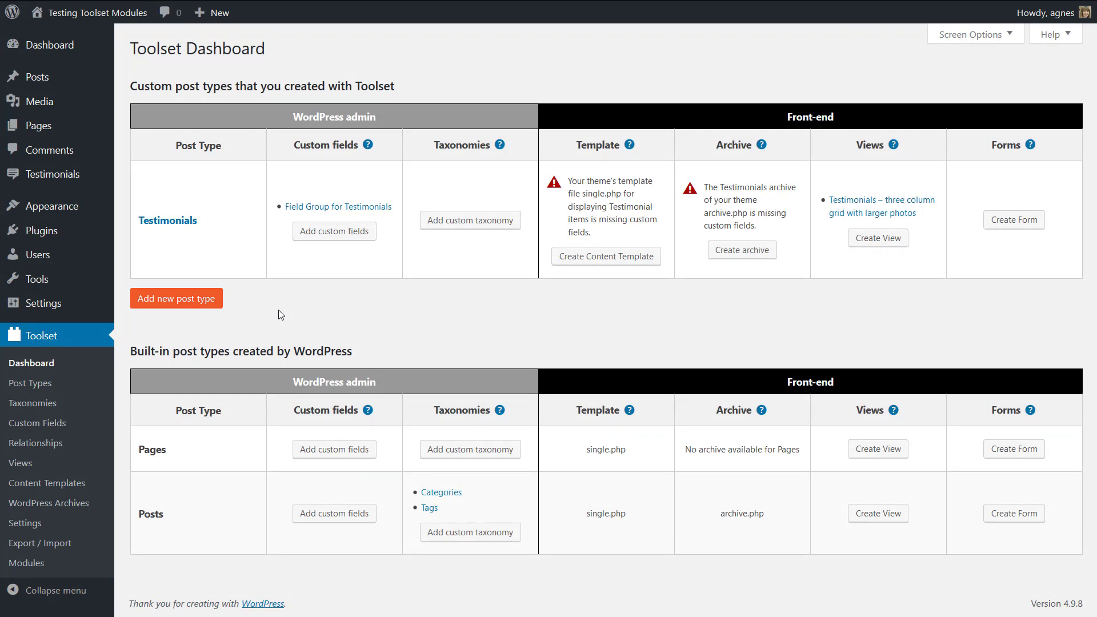
Start removing the Testimonial author position field, then filter the library to Slider modules.
{"action": "left_click", "coordinate": [335, 209]}
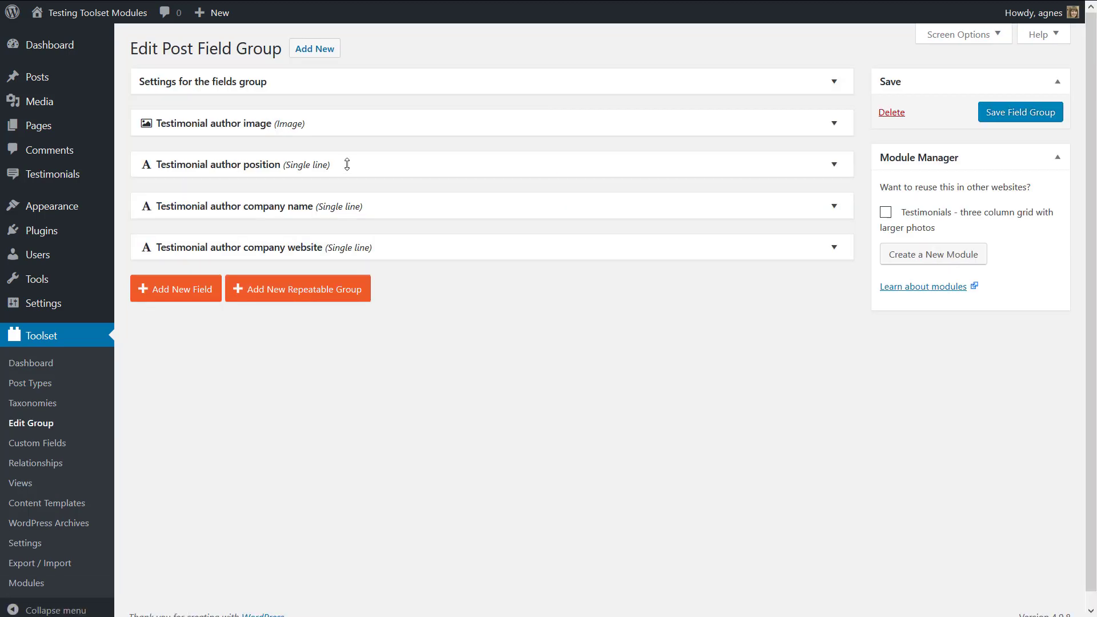
{"action": "left_click", "coordinate": [347, 165]}
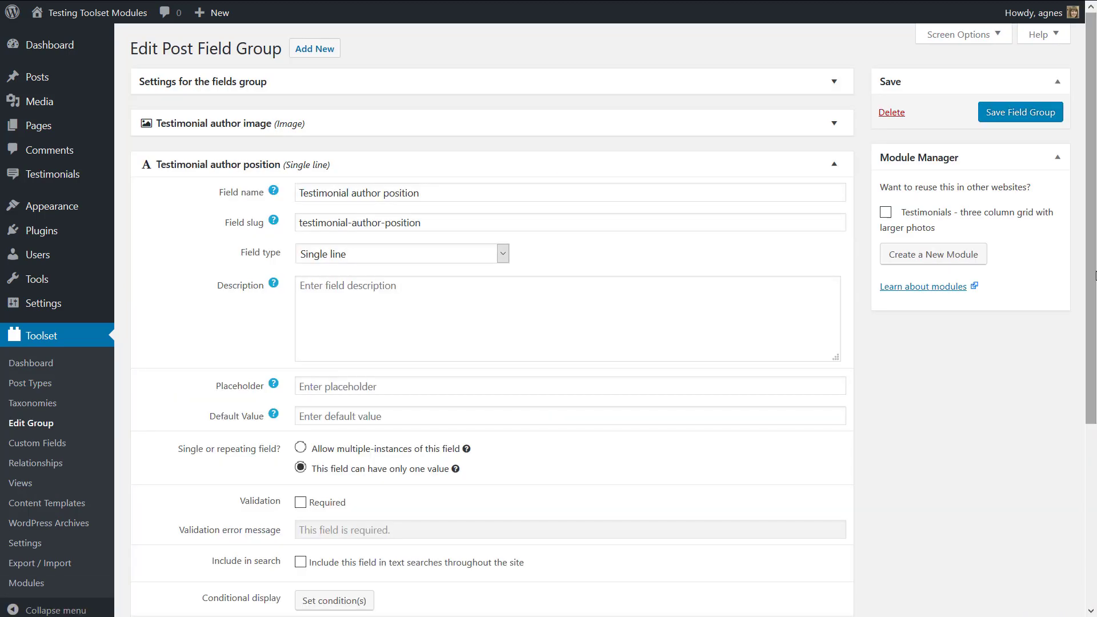
{"action": "scroll", "coordinate": [1079, 460], "scroll_direction": "down", "scroll_amount": 4}
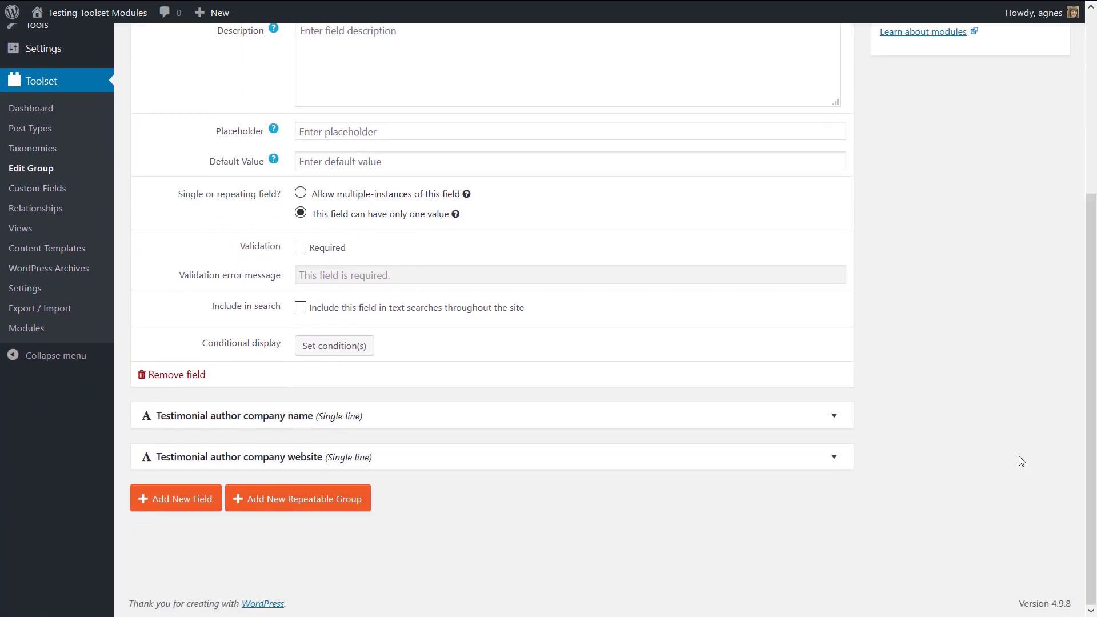
{"action": "left_click", "coordinate": [174, 376]}
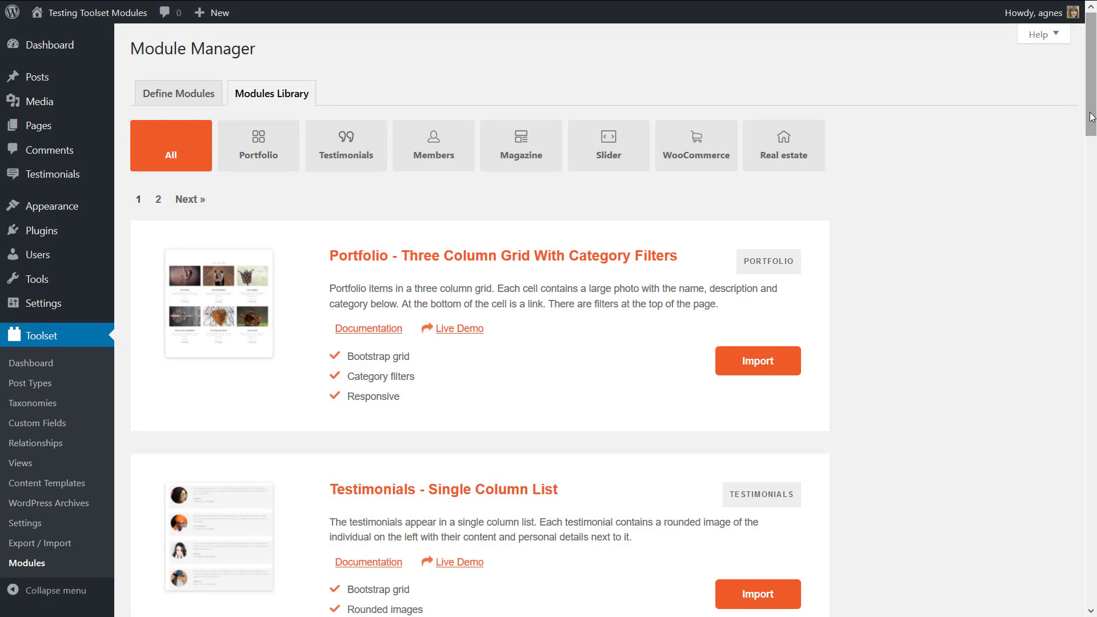
{"action": "left_click", "coordinate": [624, 145]}
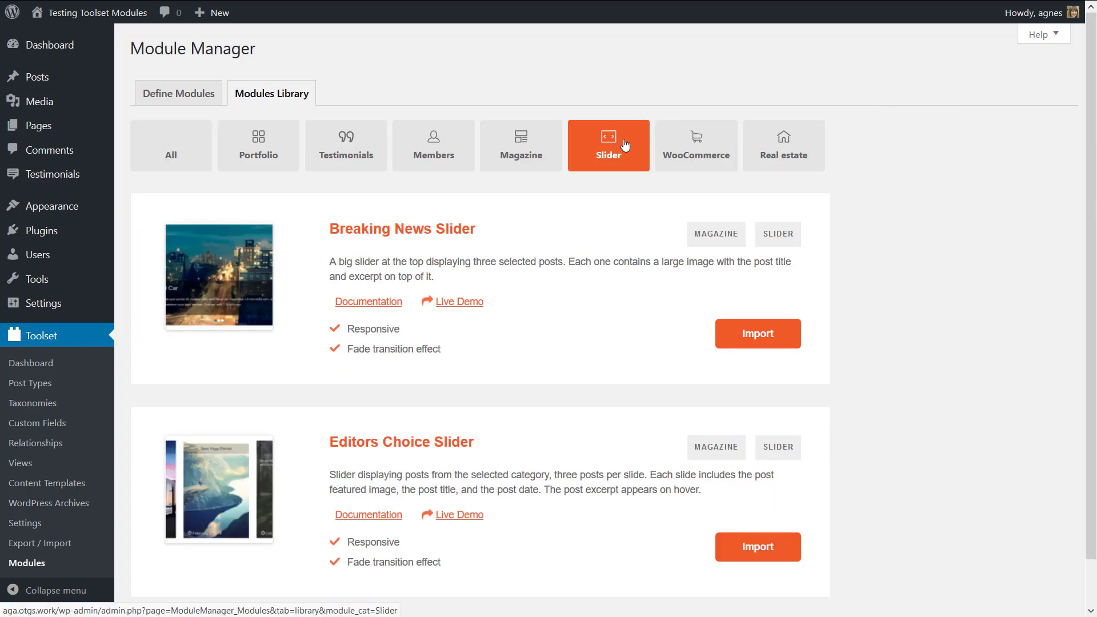